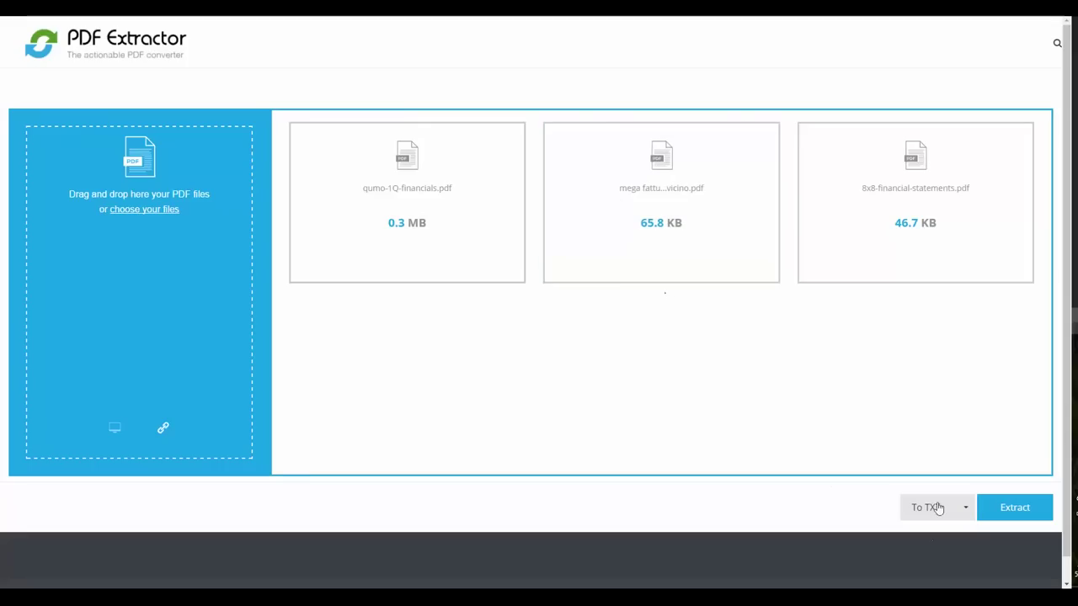
Step: Choose XLSX as the output format and extract all three uploaded financial PDFs
click(963, 507)
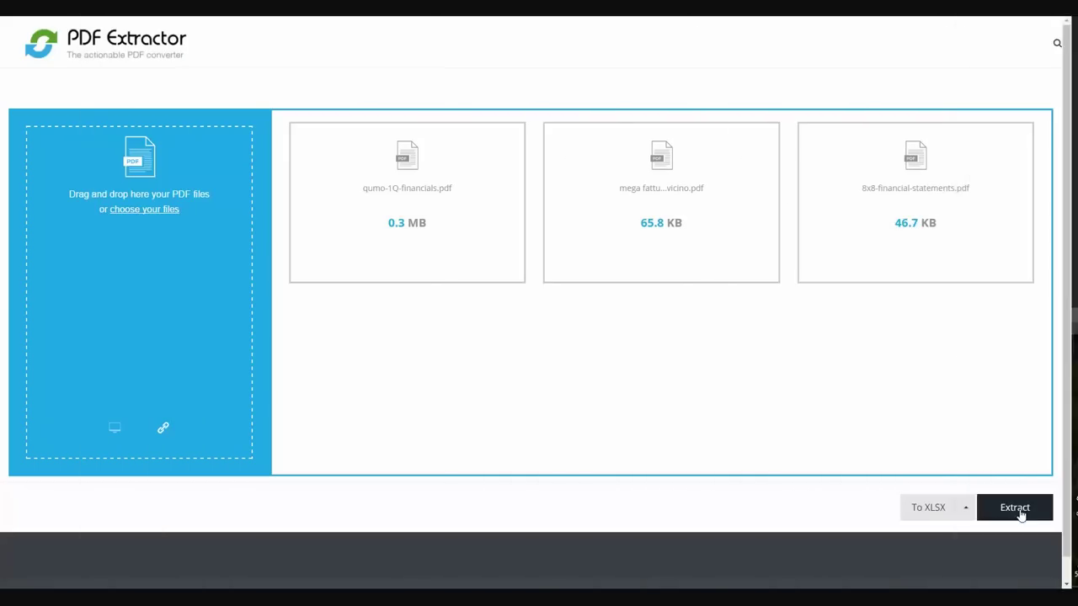
click(1018, 511)
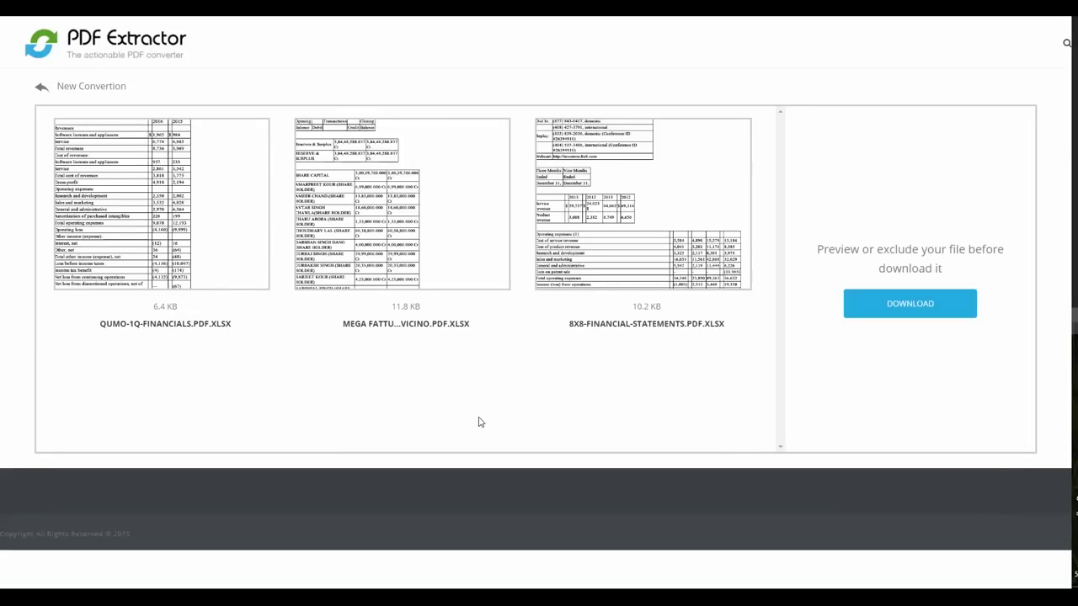
Step: Preview the second converted spreadsheet and scroll through its table contents
mouse_move(322, 162)
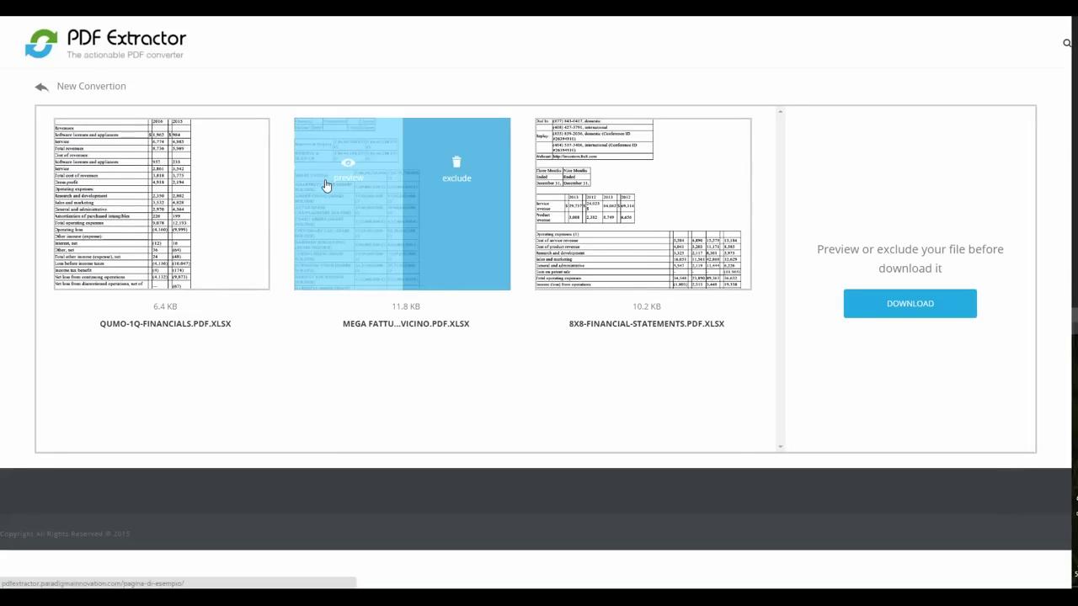
click(327, 184)
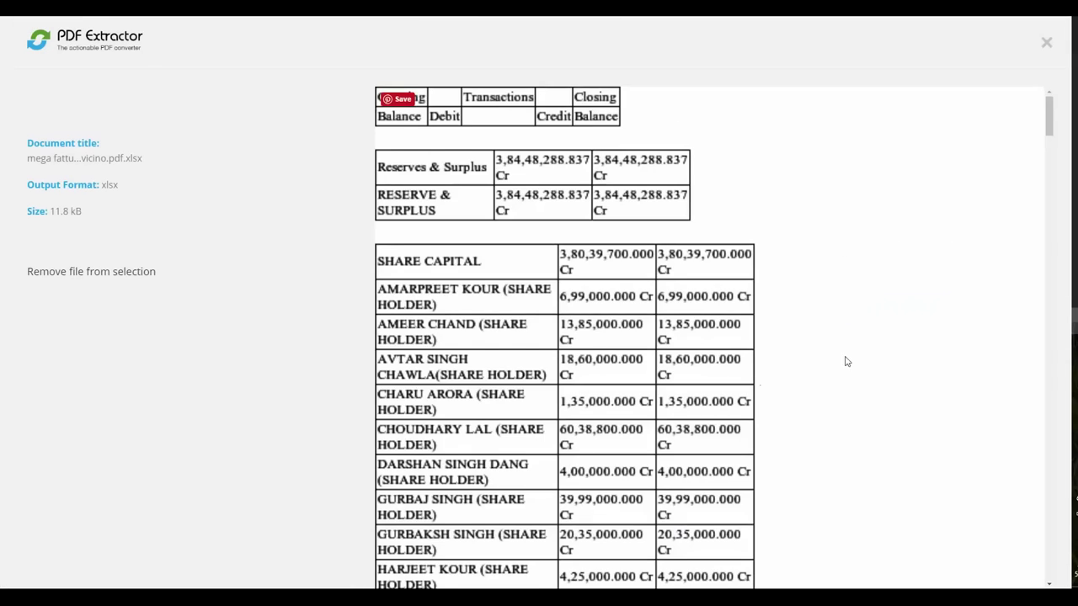
scroll(847, 361, down, 3)
scroll(870, 361, down, 1)
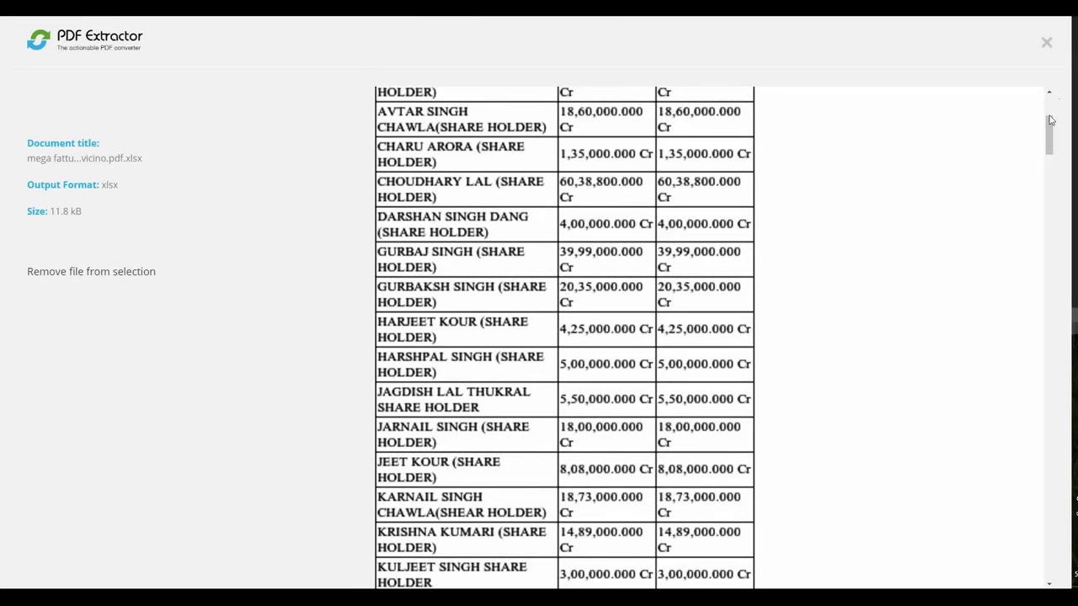
drag(1050, 120, 1050, 418)
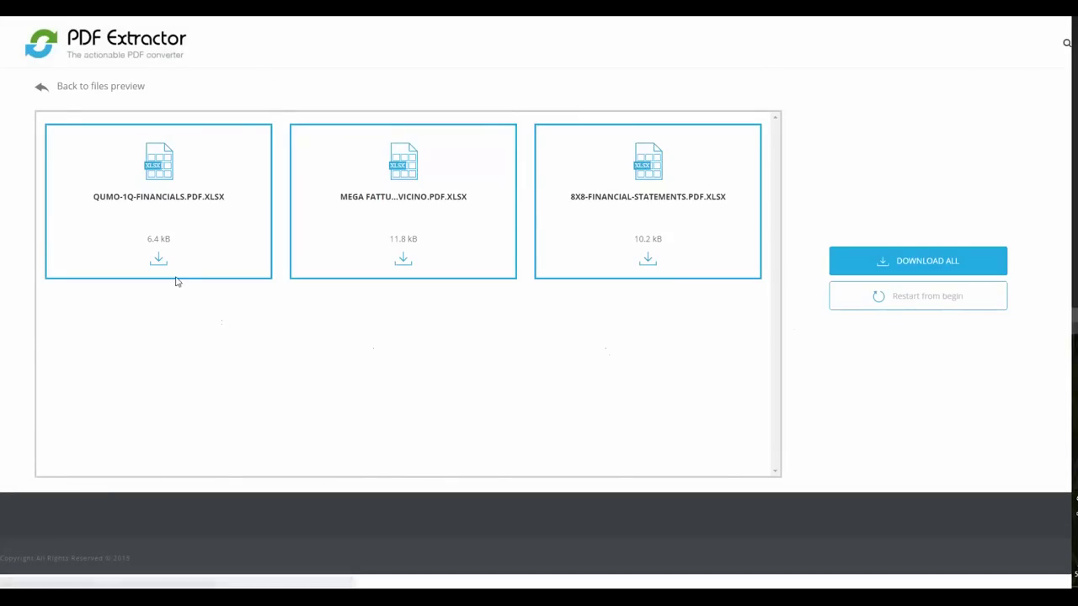
Step: Download the qumo-1Q-financials and second spreadsheets, then all three results as one zip
click(164, 264)
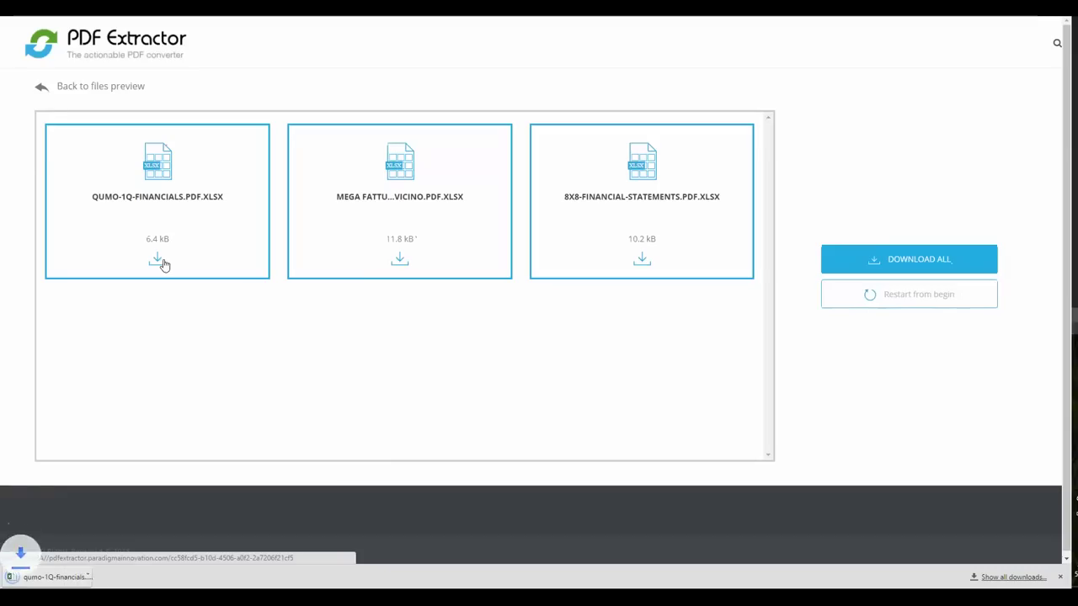
click(398, 262)
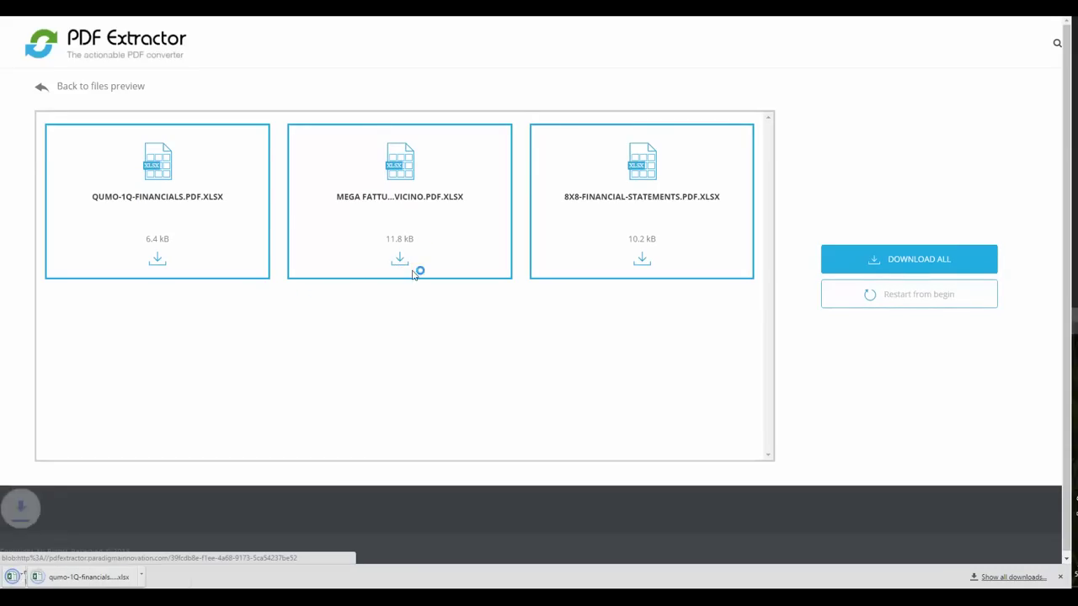
click(934, 262)
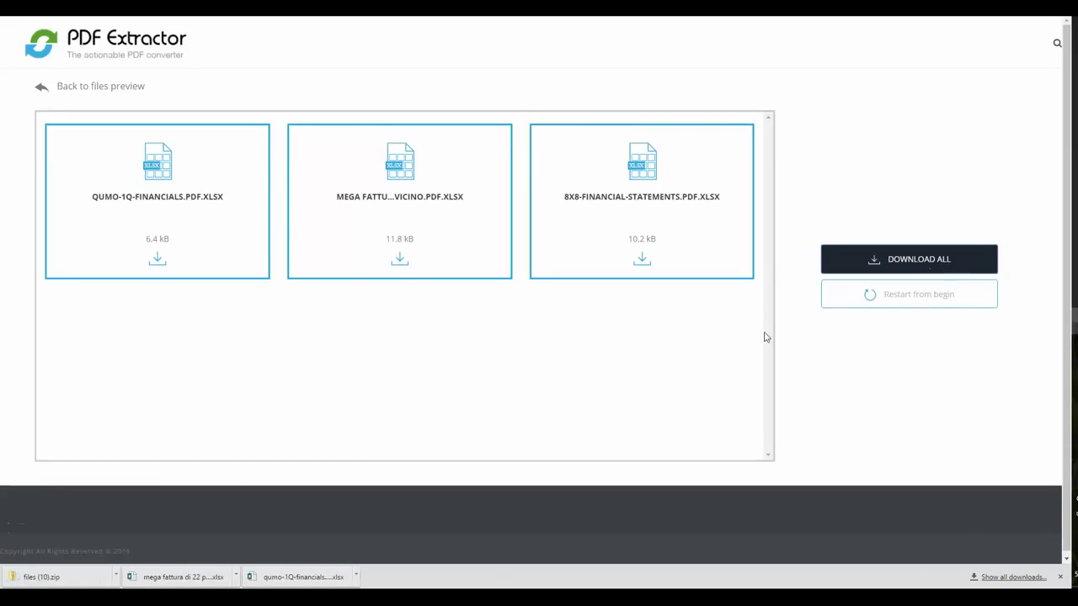
Step: Open the downloaded second spreadsheet and scroll through its rows
click(190, 580)
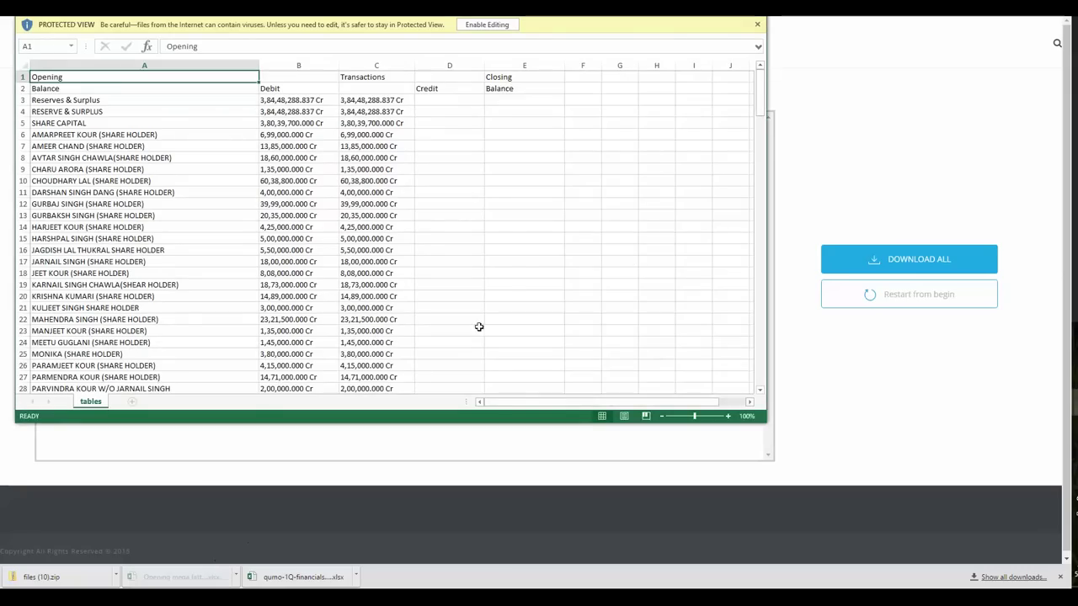
scroll(522, 260, down, 2)
scroll(522, 260, down, 4)
scroll(522, 260, down, 1)
scroll(523, 262, down, 4)
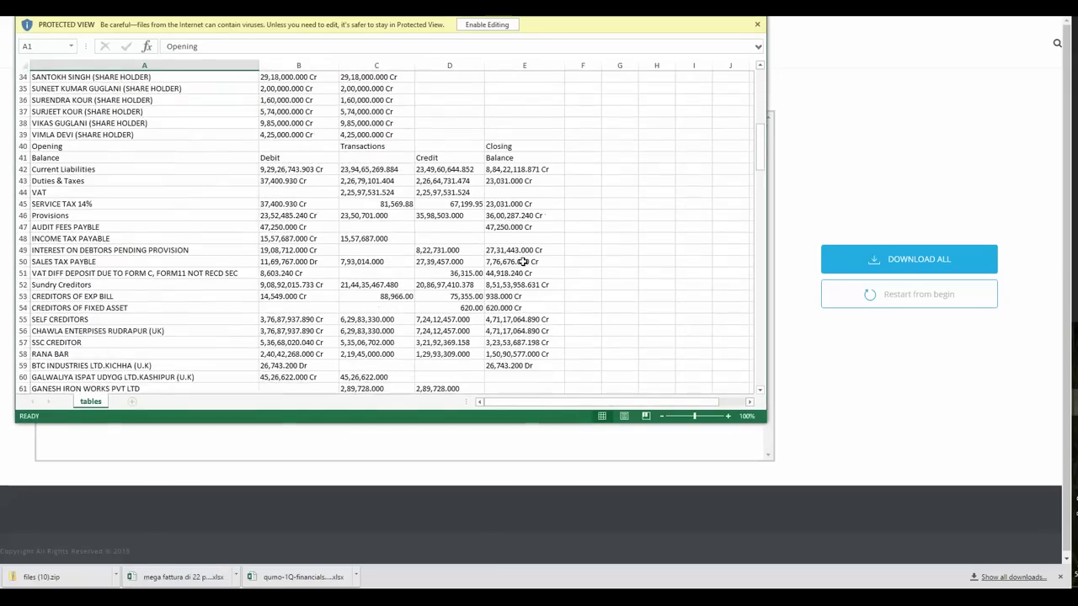
scroll(523, 262, up, 5)
scroll(523, 262, up, 2)
scroll(523, 262, up, 2)
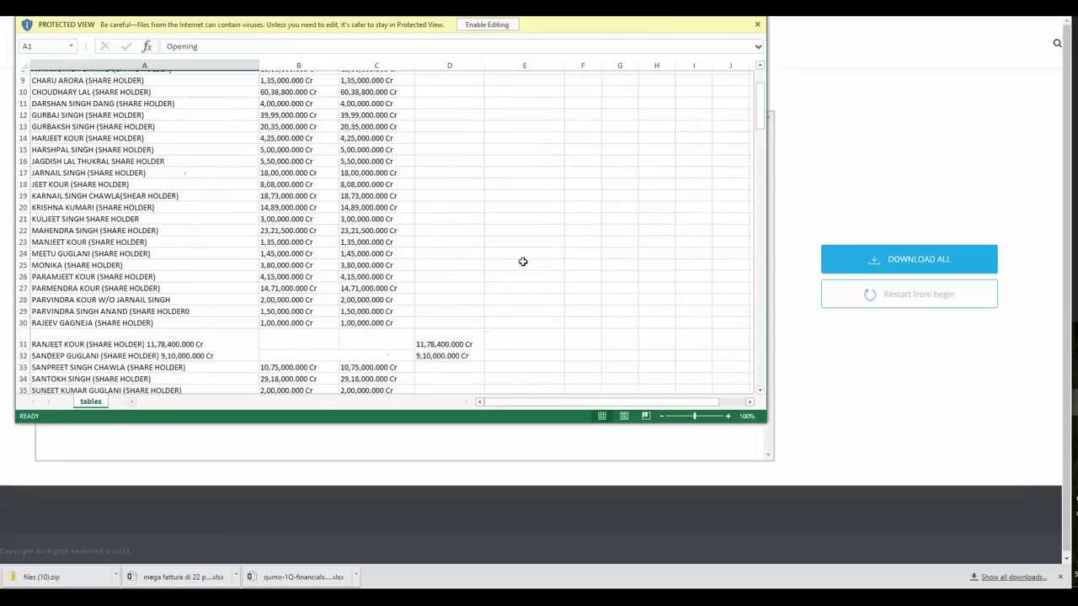
scroll(522, 262, up, 2)
scroll(522, 262, up, 1)
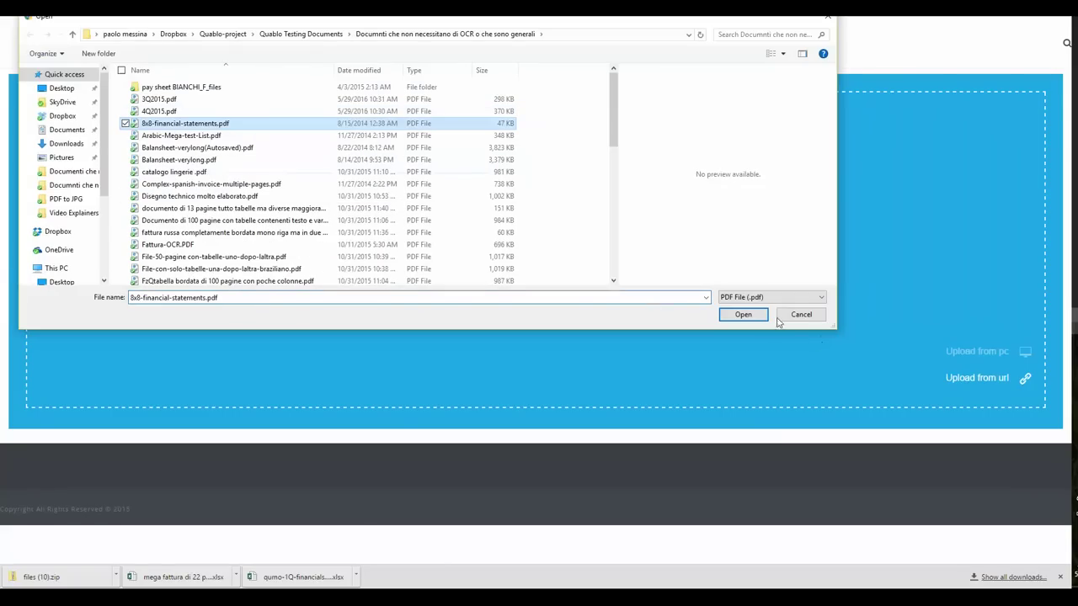
Step: Upload 8x8-financial-statements.pdf alone and extract it with To TXT as the output format
click(738, 315)
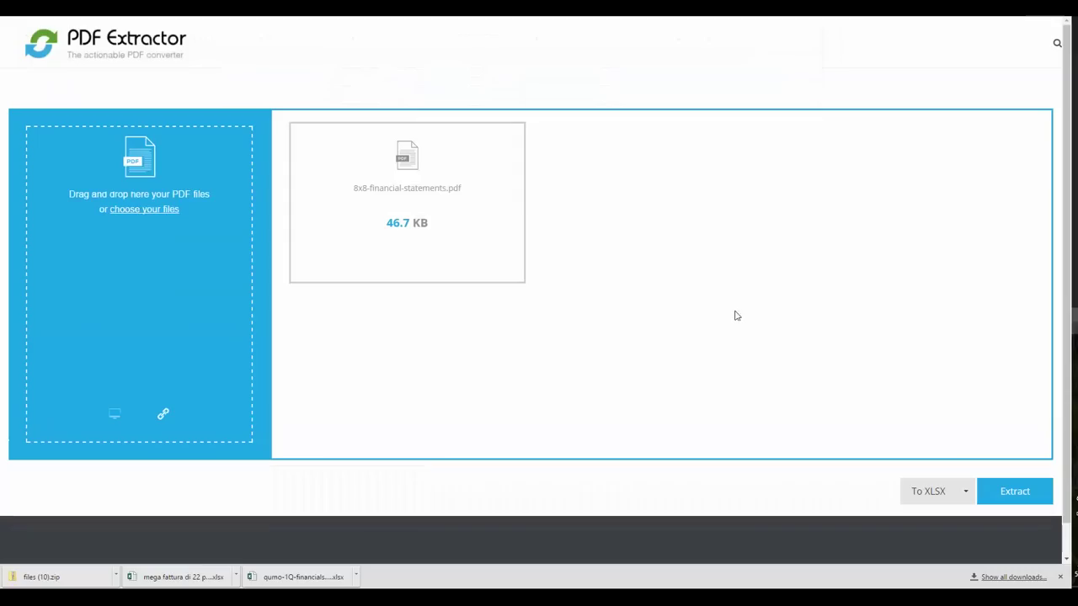
click(945, 499)
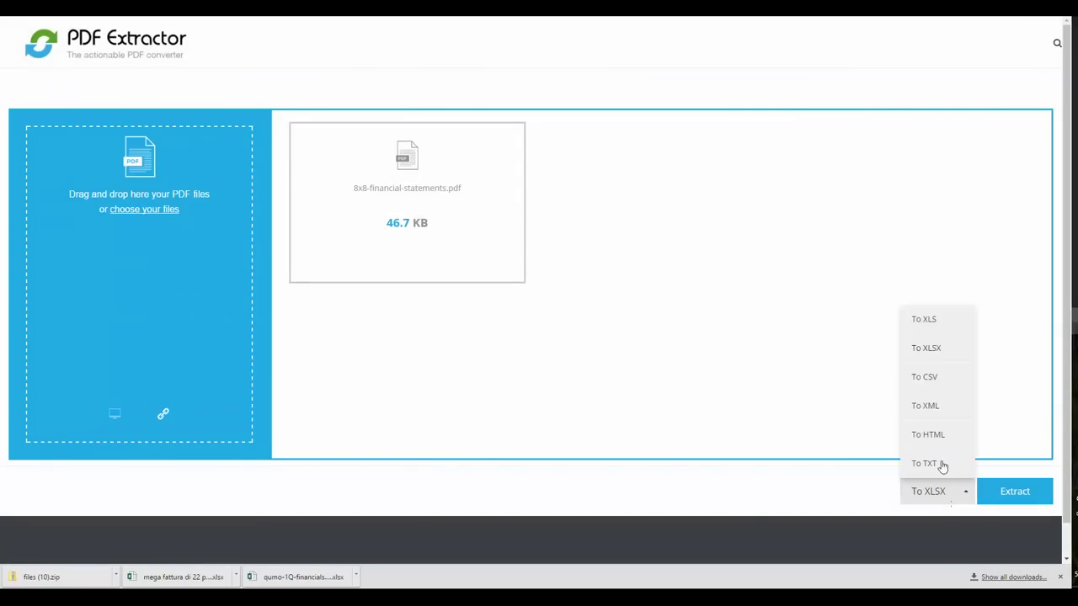
click(924, 464)
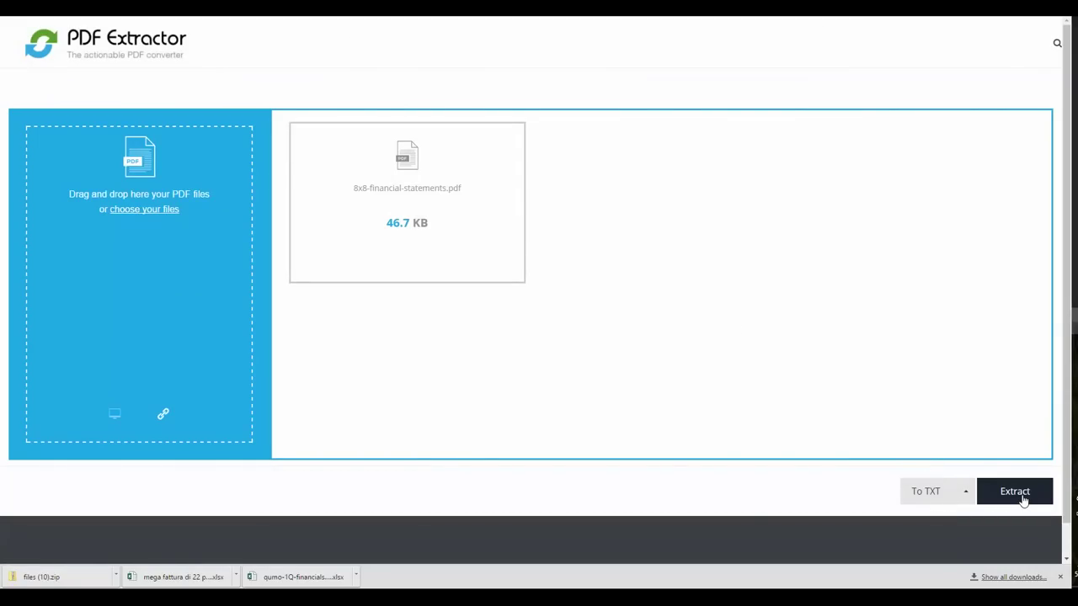
click(1024, 500)
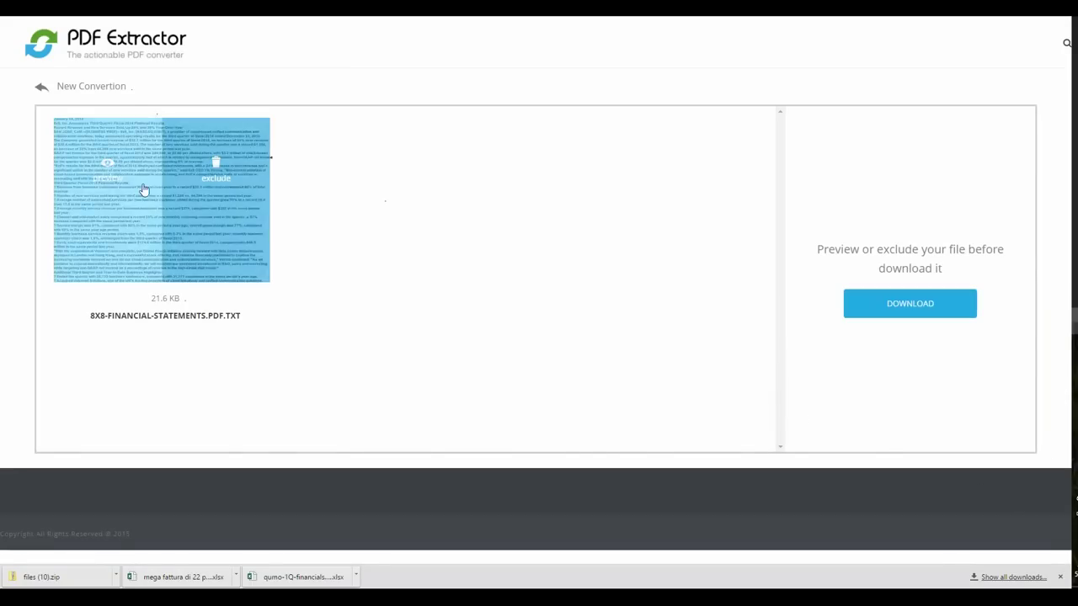
Step: Preview and scroll the extracted 8x8 text, then download the TXT file
click(118, 191)
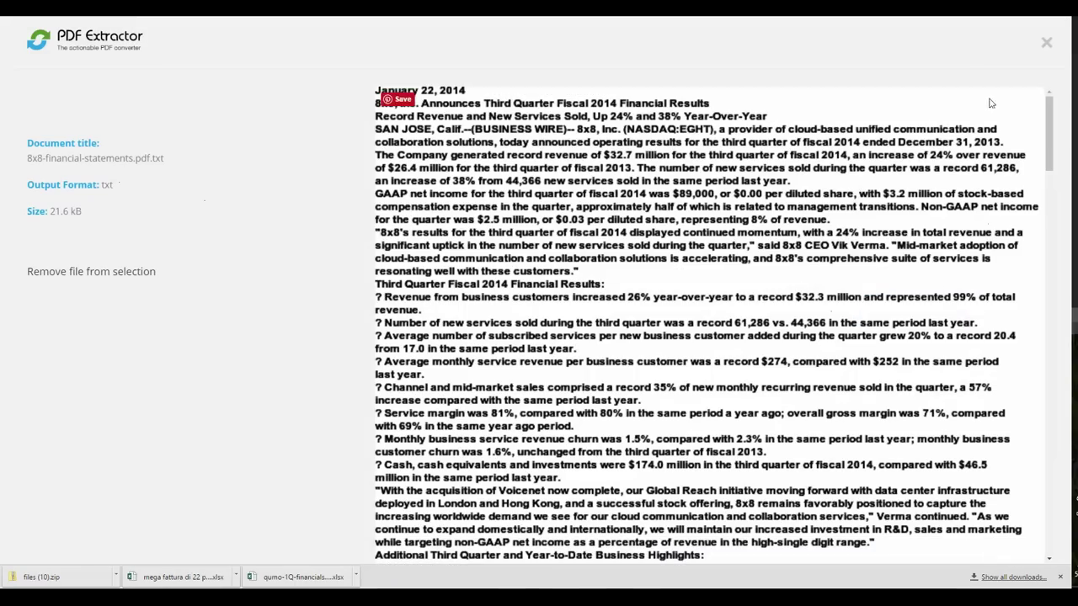
scroll(800, 330, down, 5)
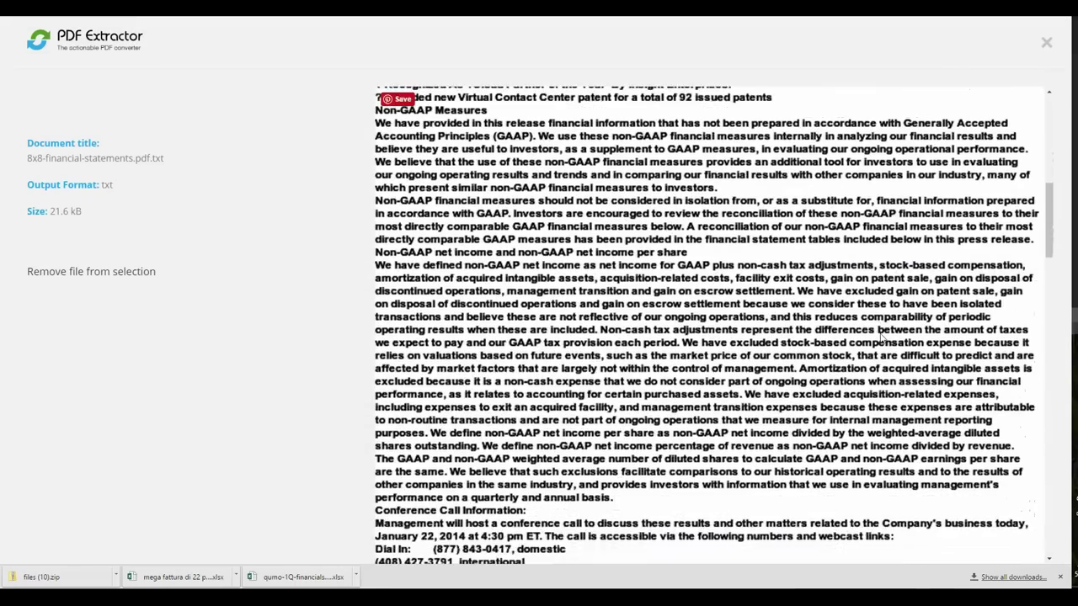
scroll(801, 330, down, 2)
scroll(801, 330, down, 2)
drag(1049, 248, 1049, 518)
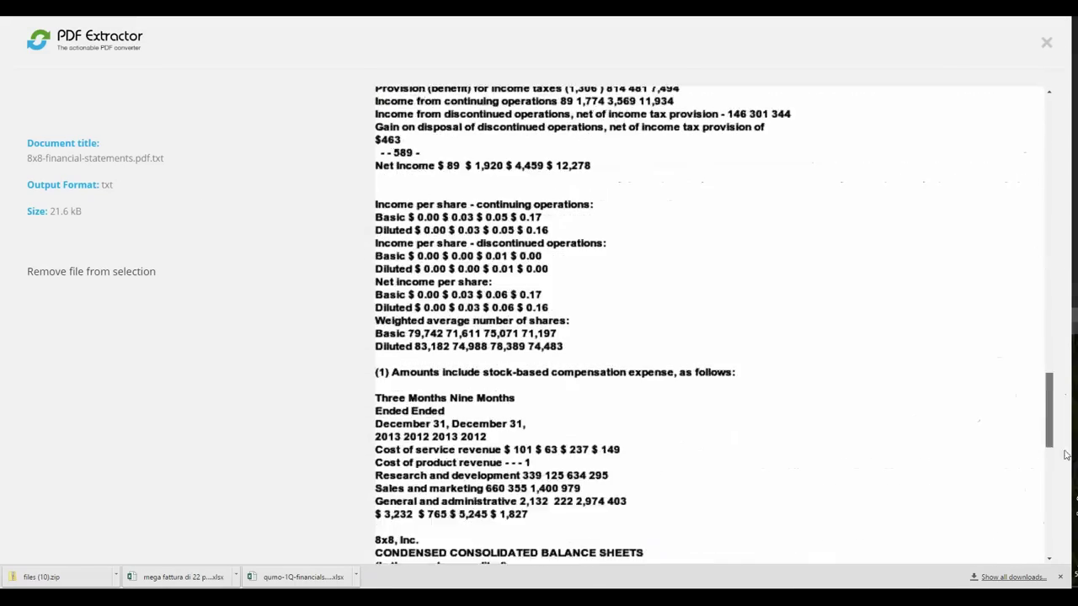
click(1045, 45)
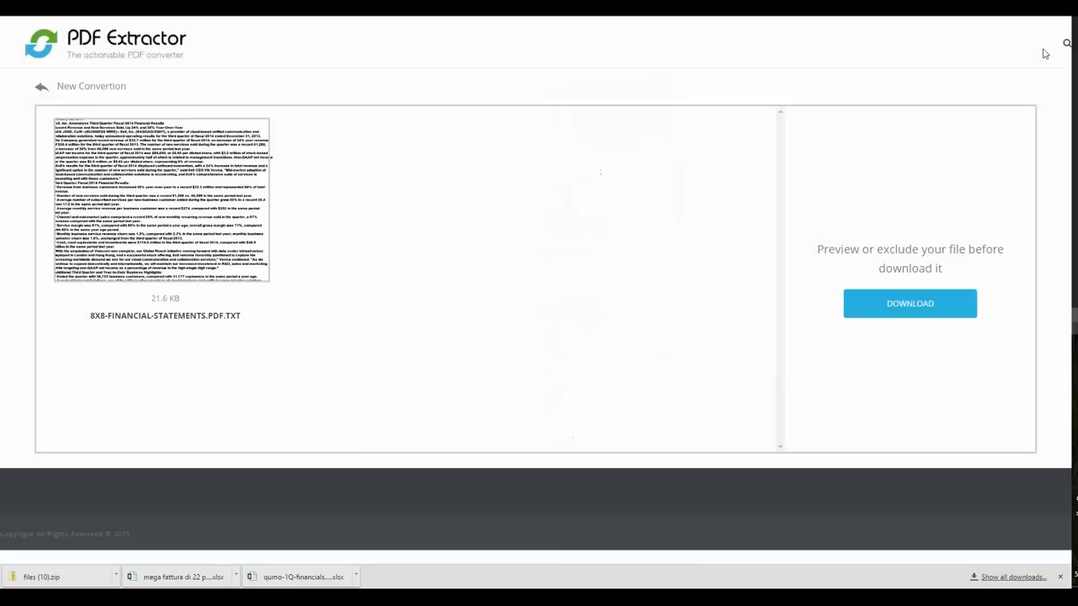
click(929, 305)
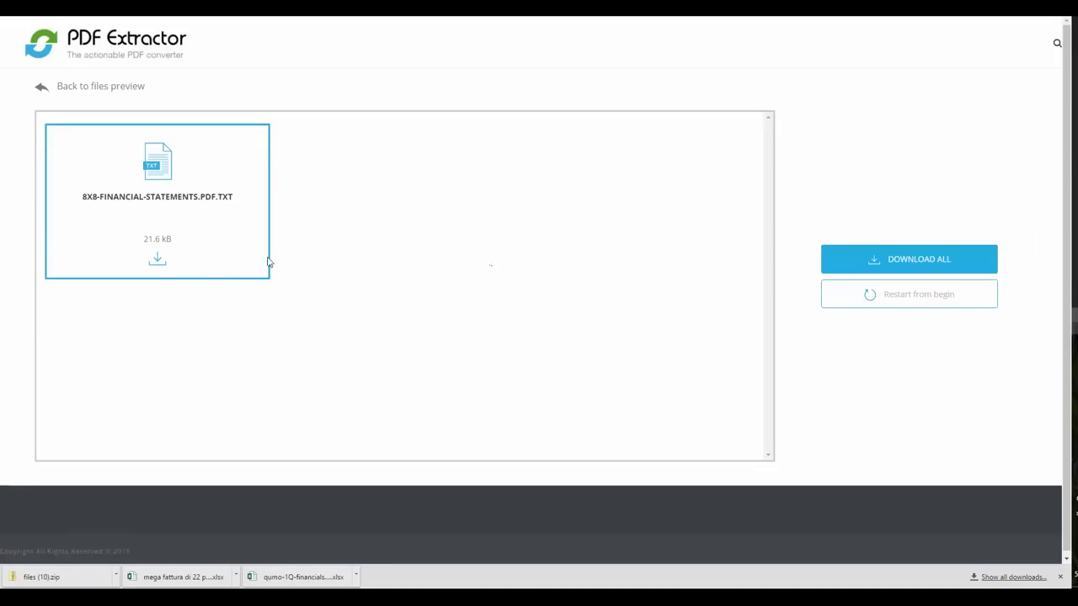
click(159, 266)
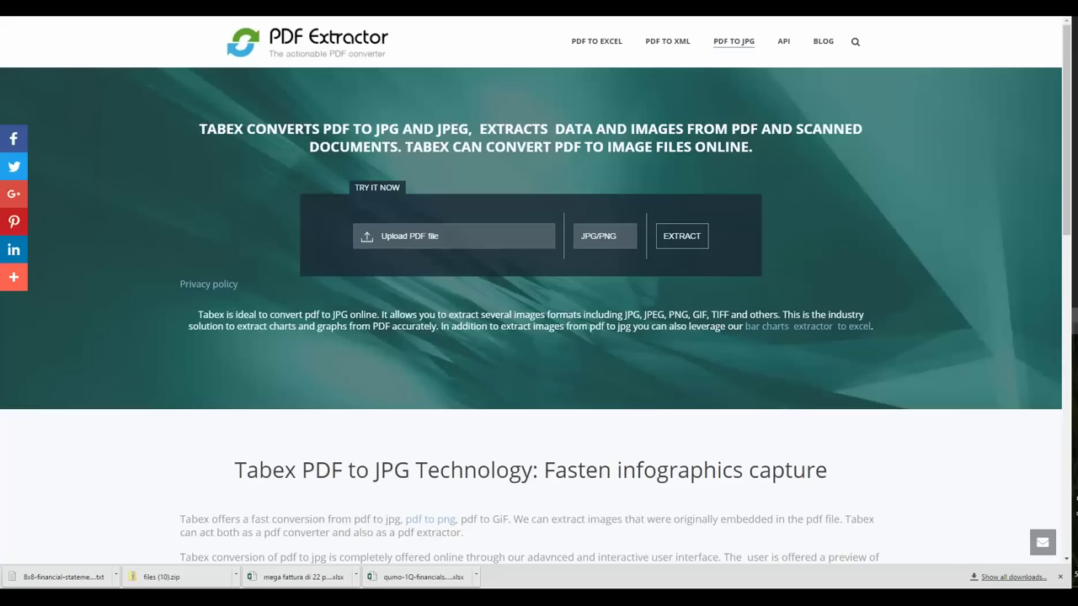
Step: Upload biologia.pdf from the computer and start its conversion to JPG
click(417, 242)
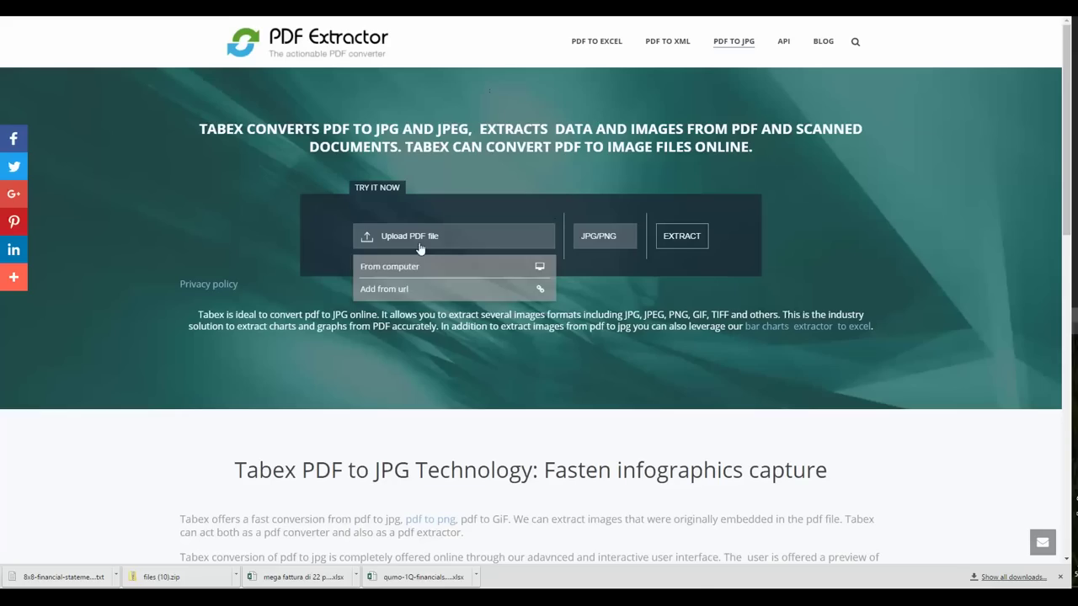
scroll(570, 345, down, 3)
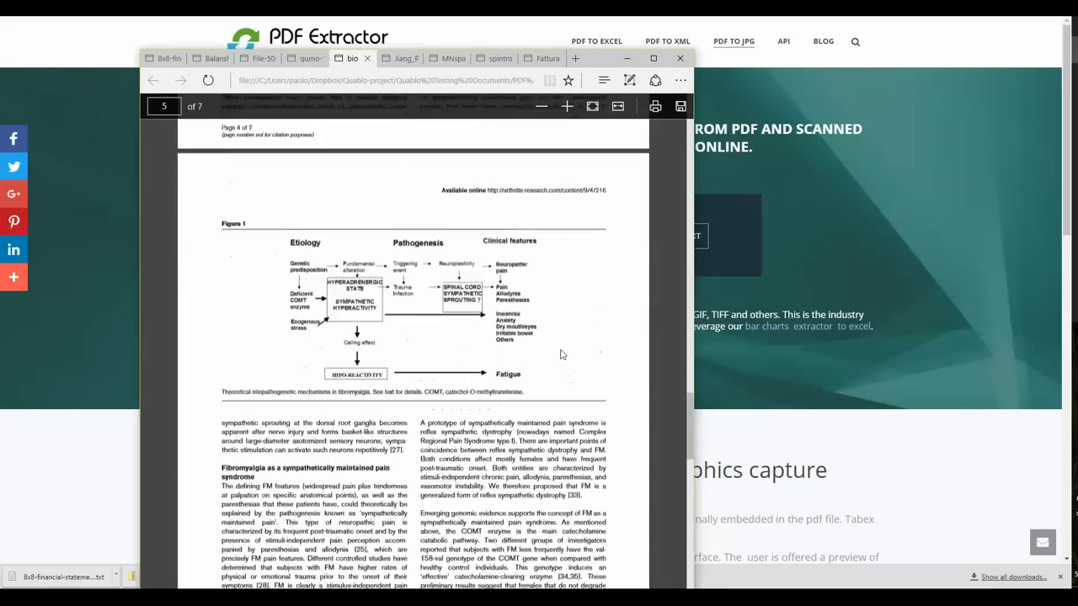
scroll(570, 345, up, 5)
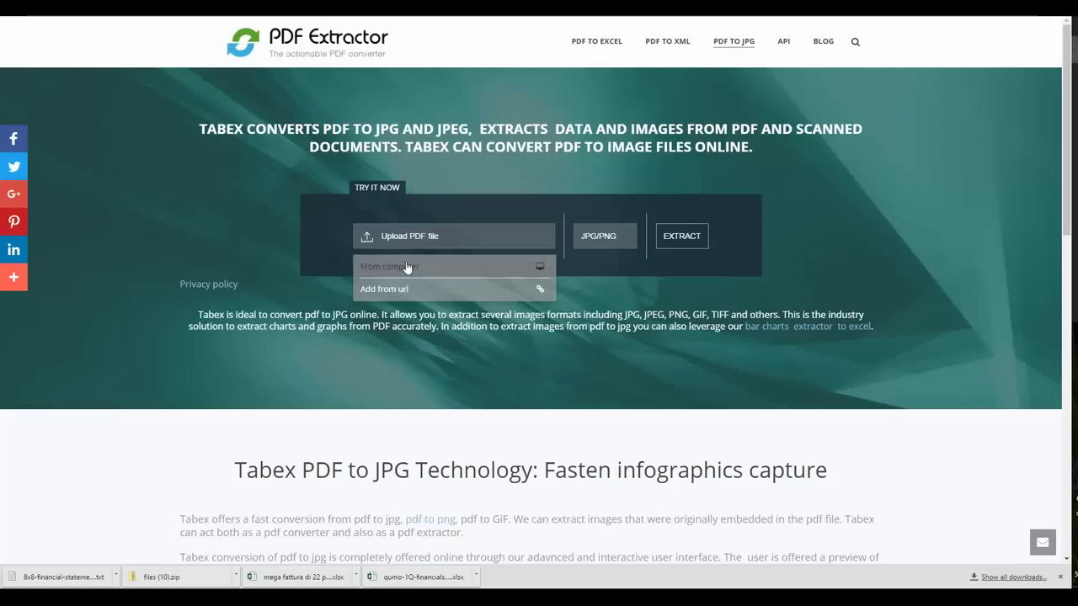
click(408, 267)
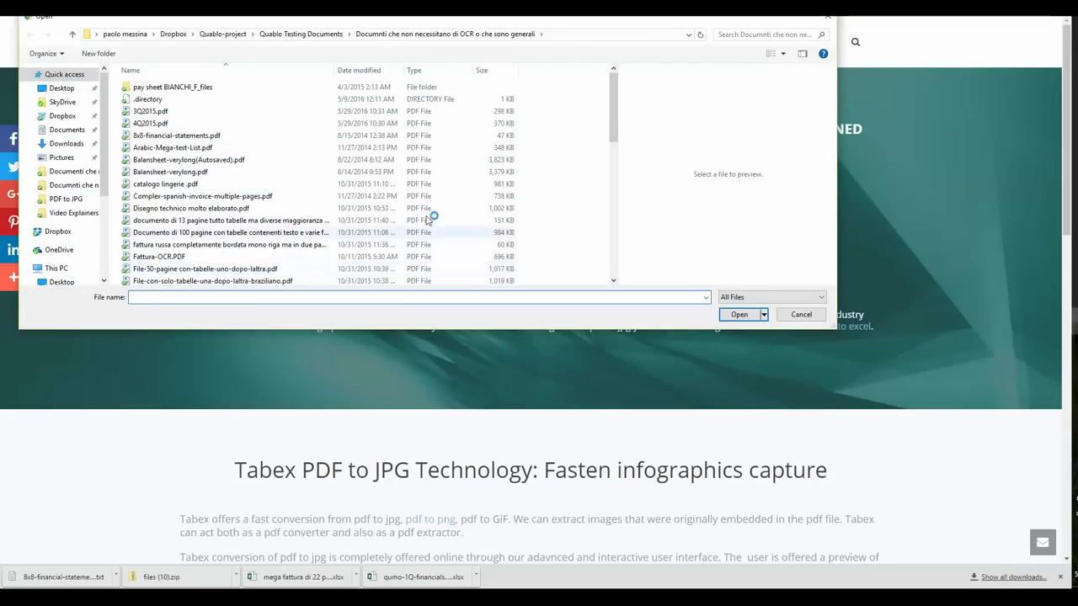
click(740, 314)
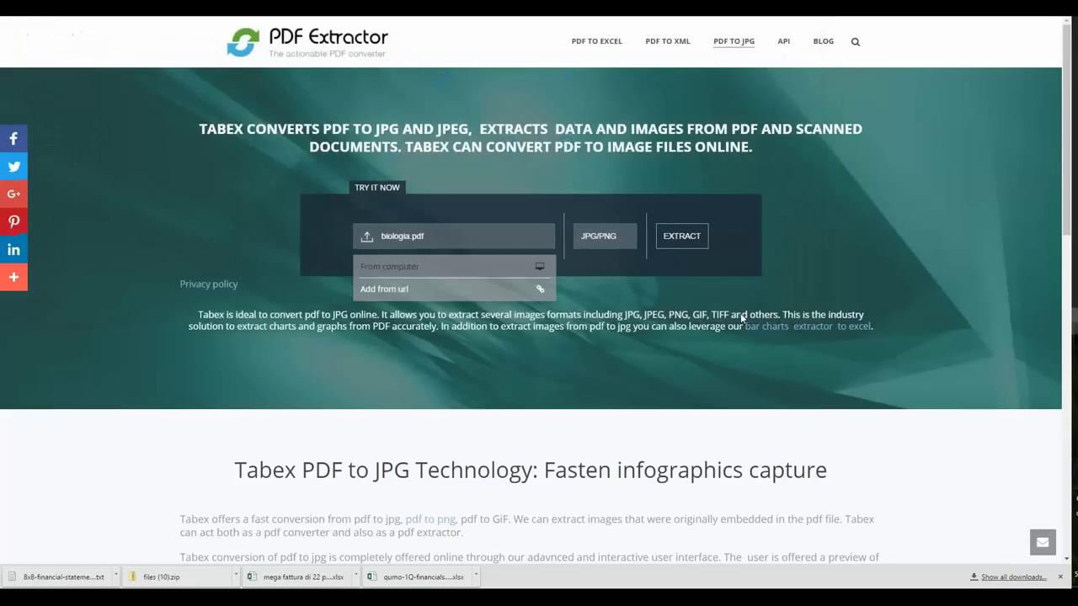
click(688, 241)
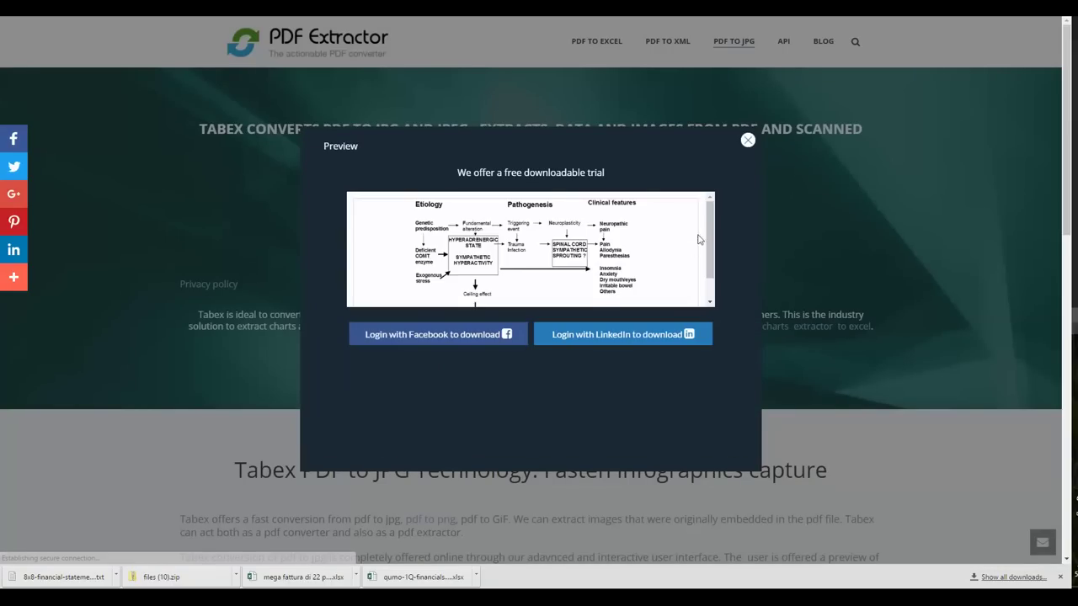
Step: Download the converted JPG images as tab2ex_collage (22).zip
scroll(712, 229, down, 1)
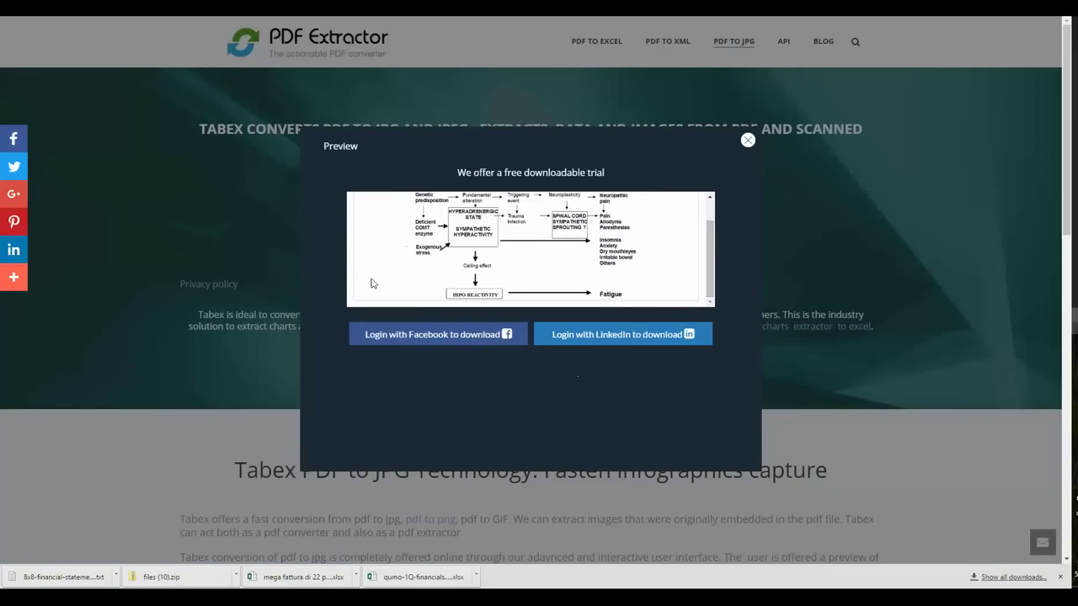
click(493, 344)
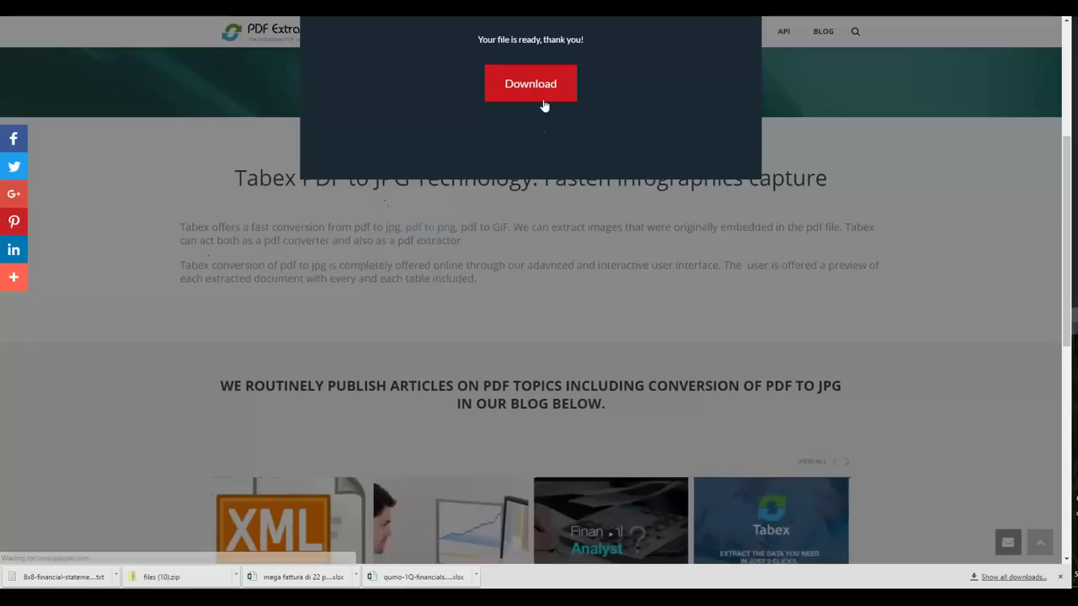
click(543, 94)
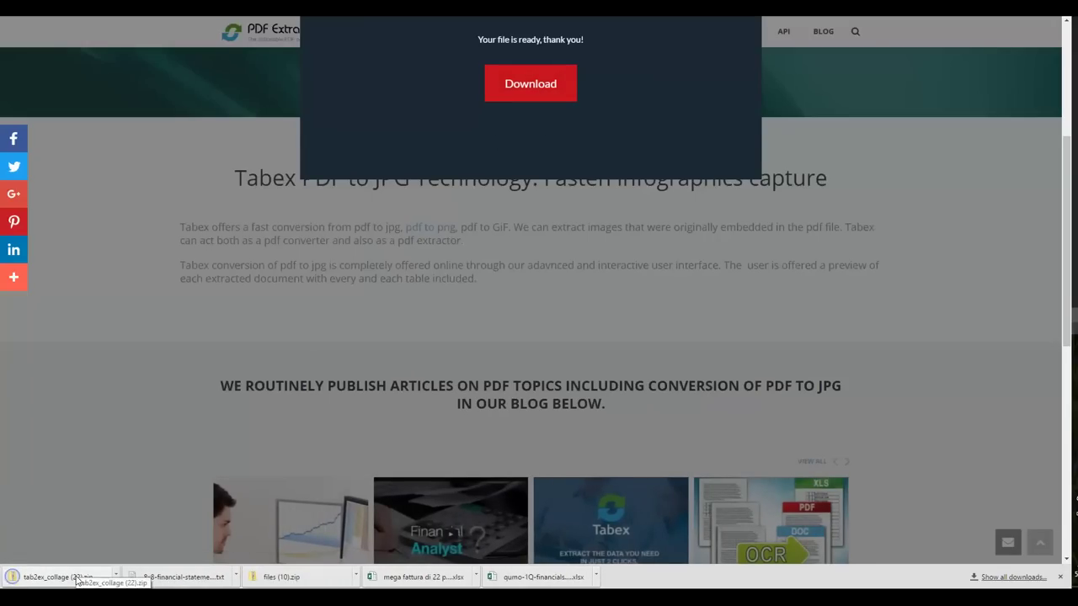
Step: View the extracted -005-000.jpg etiology diagram in Photos, then close Photos and Explorer
click(119, 576)
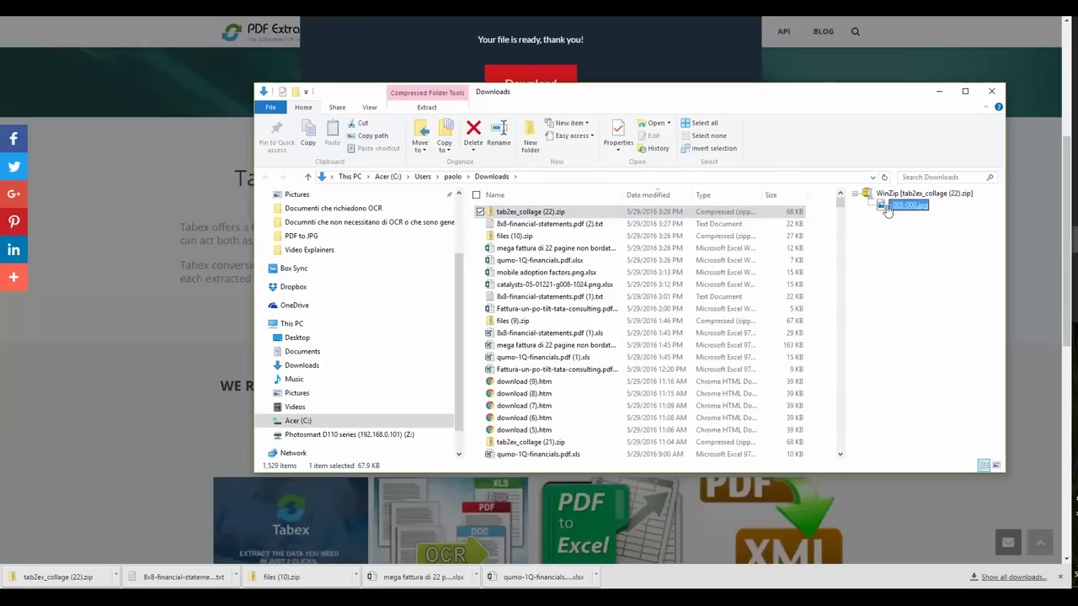
double_click(887, 207)
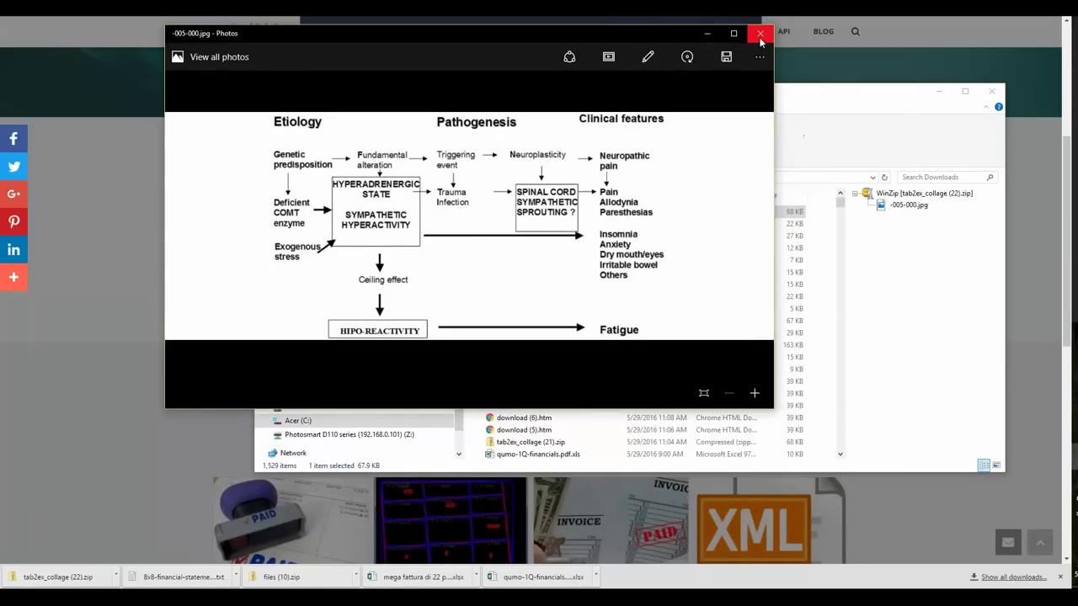
click(759, 33)
click(996, 93)
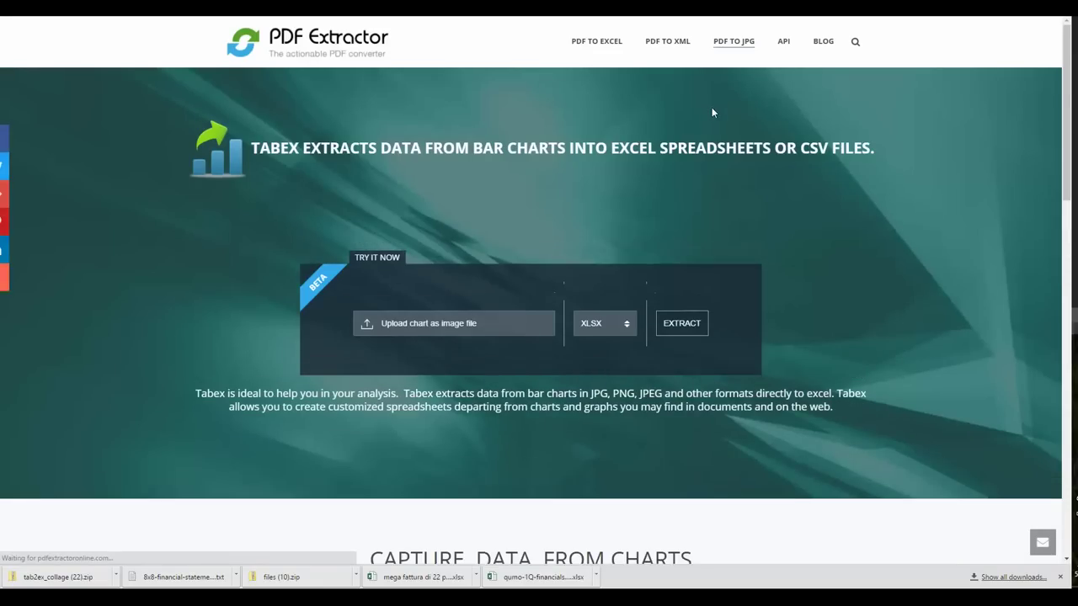
Step: Upload the catalysts-05-01221-g008-1024.png bar chart image from the computer
scroll(584, 185, down, 2)
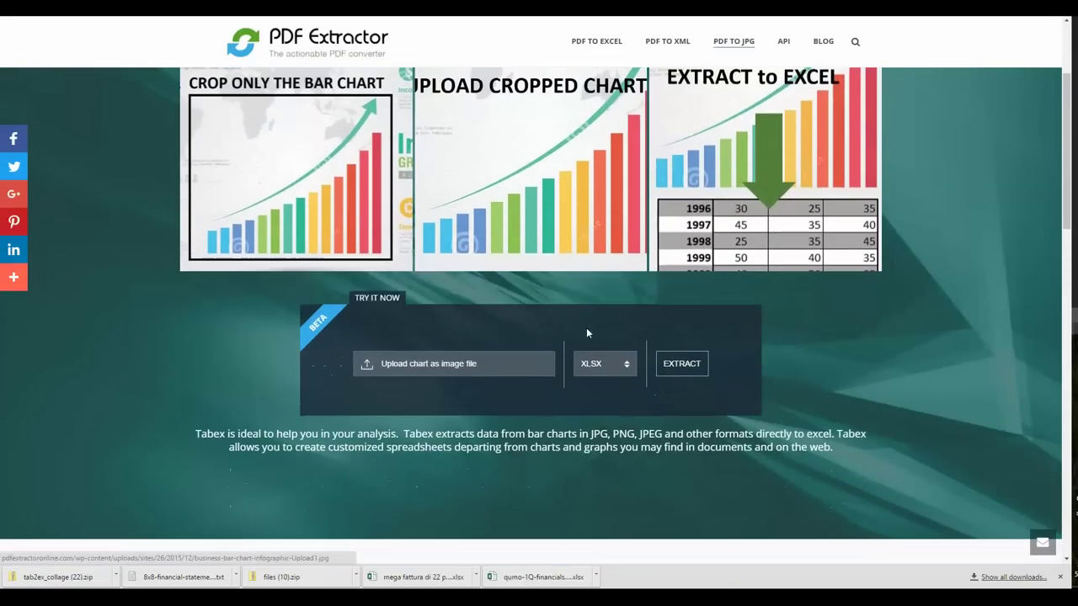
click(532, 374)
click(541, 396)
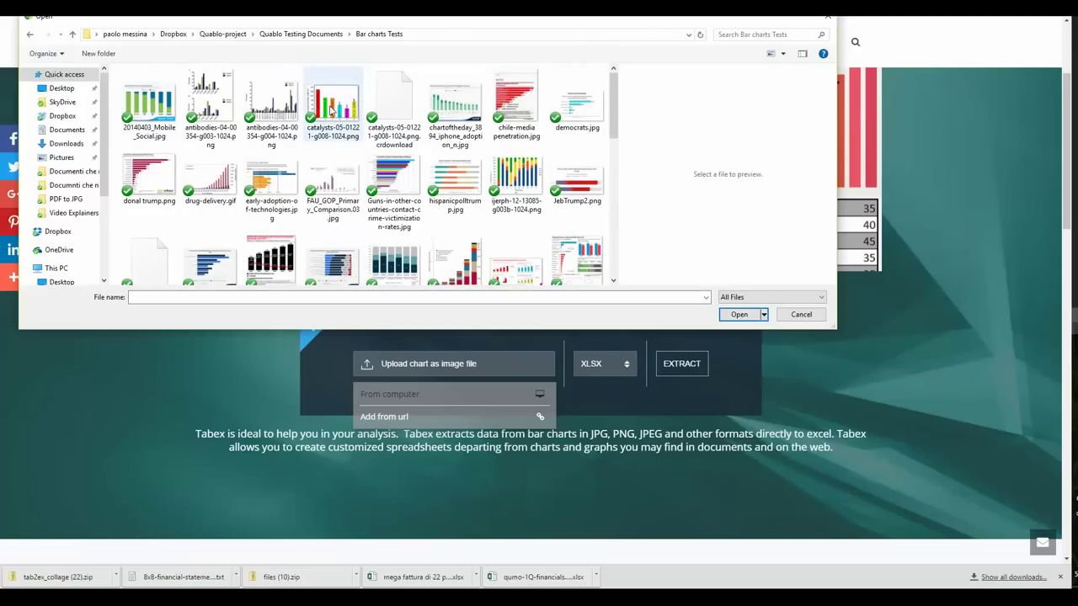
click(331, 109)
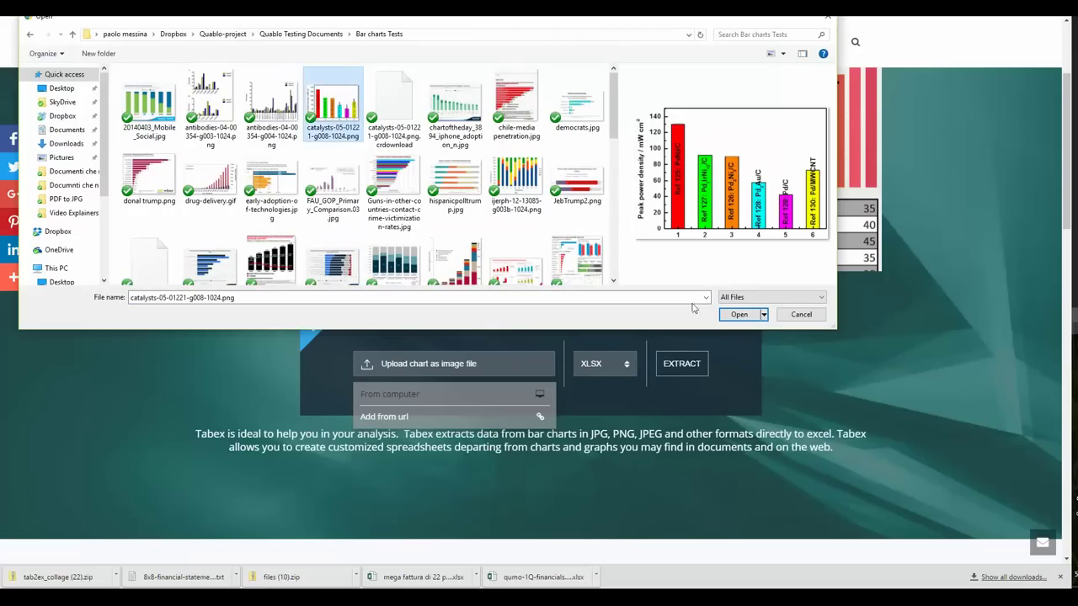
click(739, 315)
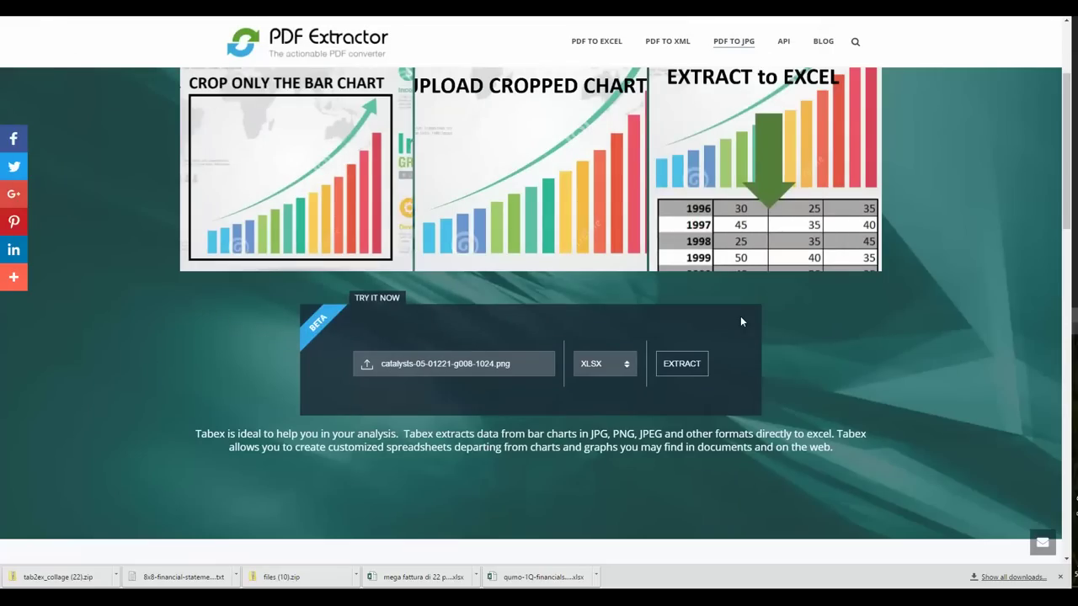
Step: Extract the chart data with 125 as the highest column and download it as XLSX
click(688, 365)
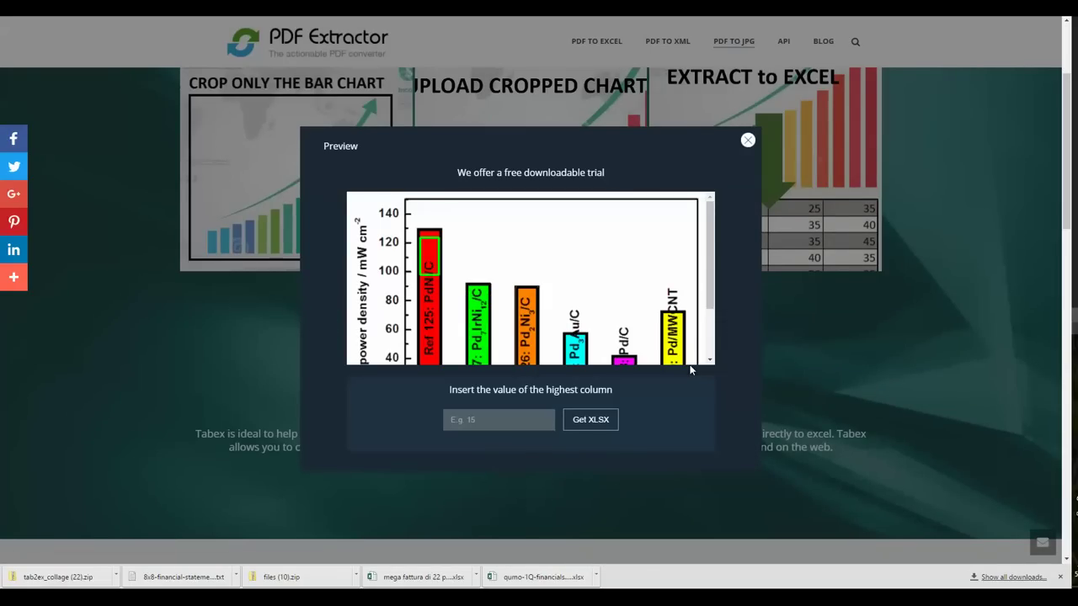
scroll(505, 234, down, 3)
scroll(472, 251, up, 3)
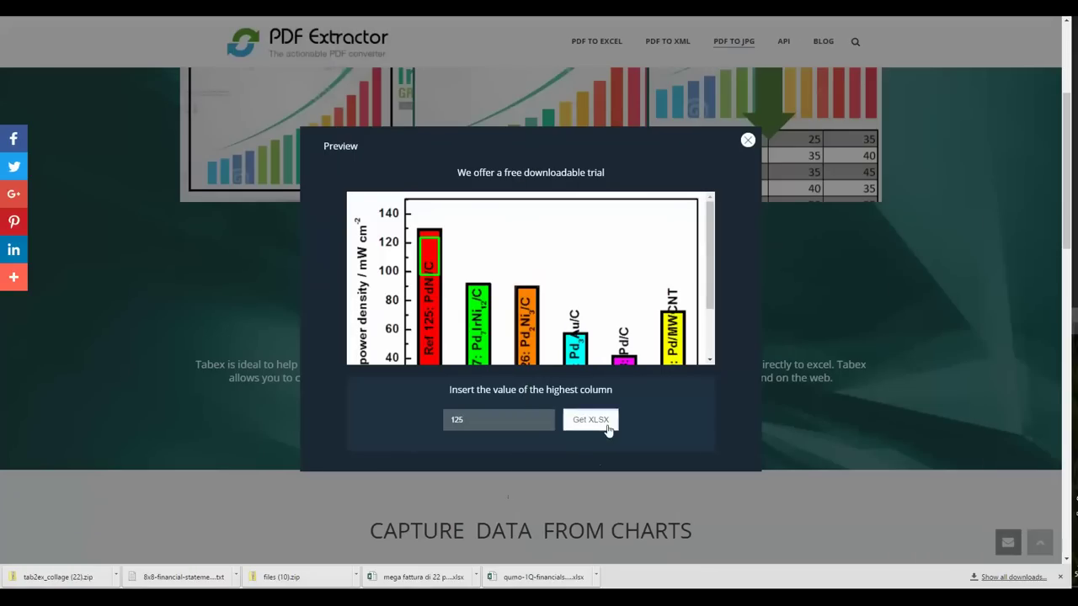
click(607, 426)
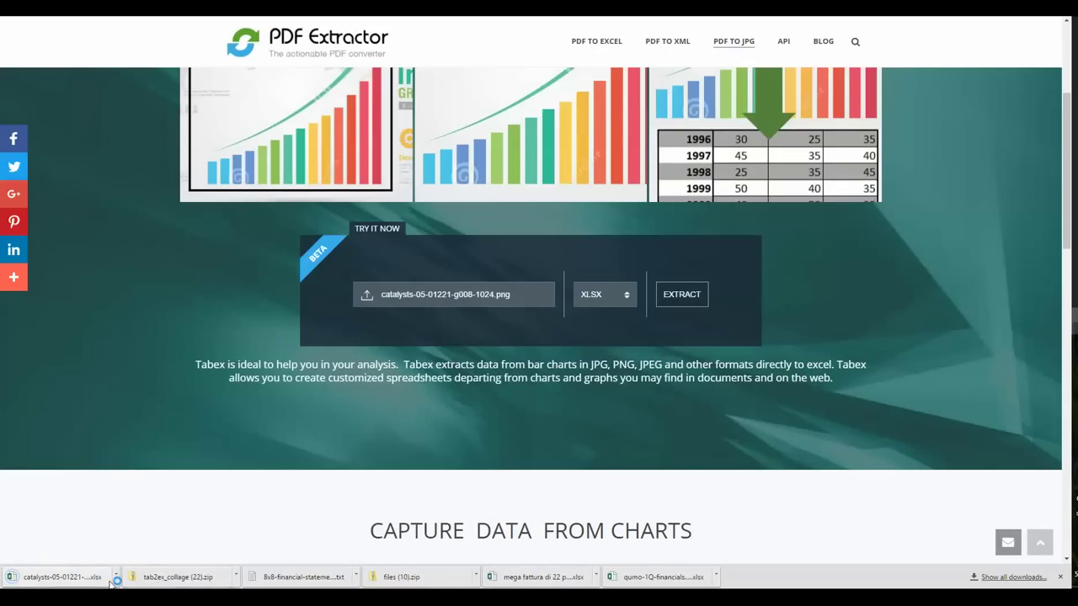
Step: Open the catalysts workbook in Excel and select the Bar 1 to Bar 6 labels in A1:A6
drag(123, 574, 112, 583)
click(95, 581)
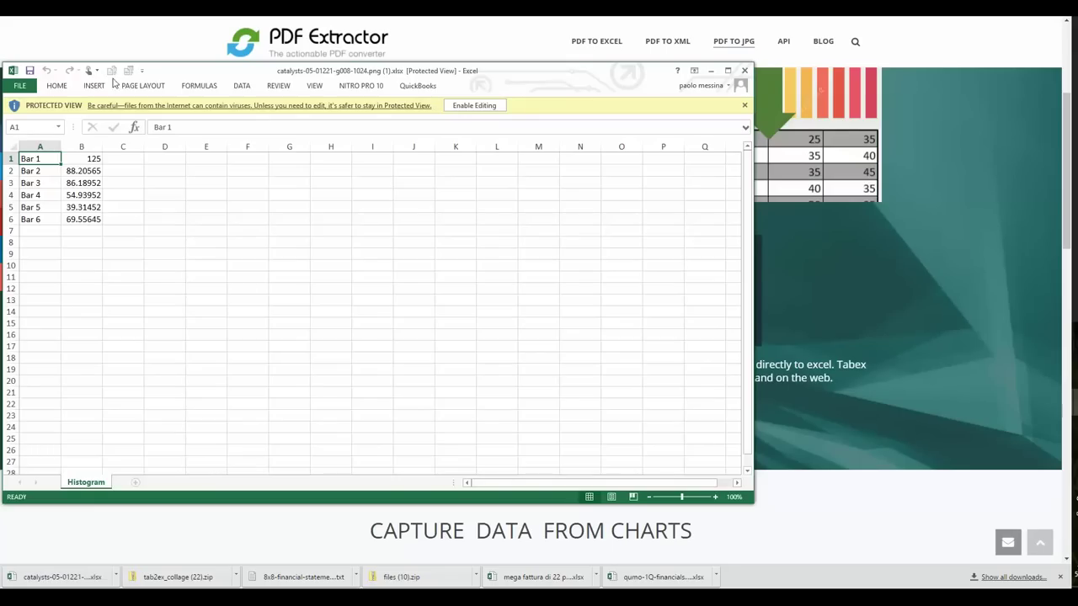
mouse_move(157, 74)
mouse_down()
mouse_move(572, 139)
mouse_move(301, 74)
mouse_up()
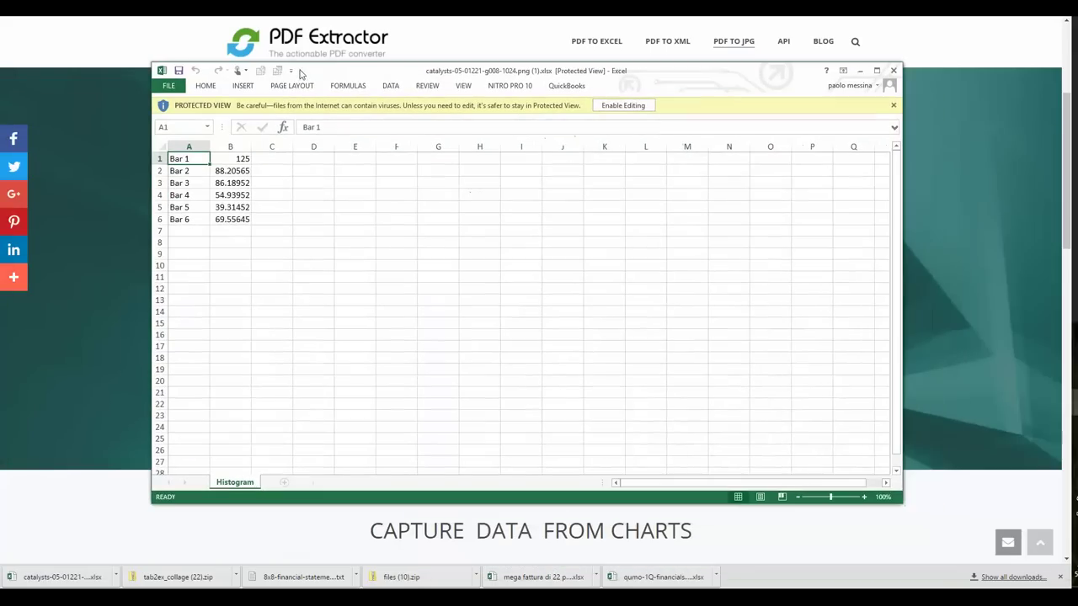
drag(182, 172, 187, 231)
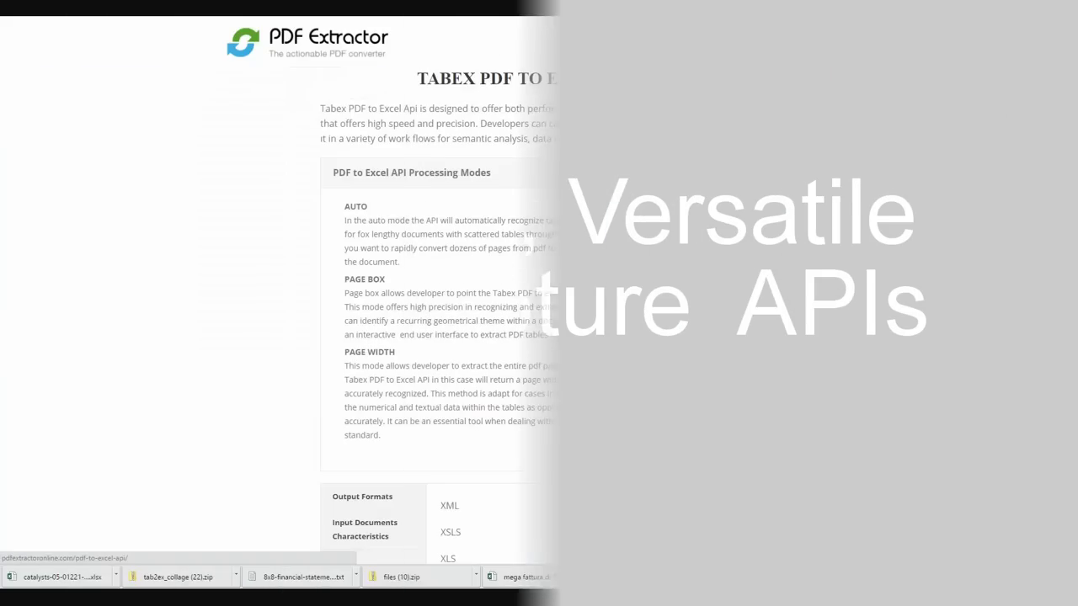
Step: Review the API's XML, XLSX, XLS, CSV and HTML output formats, then open the developer documentation
scroll(804, 153, down, 1)
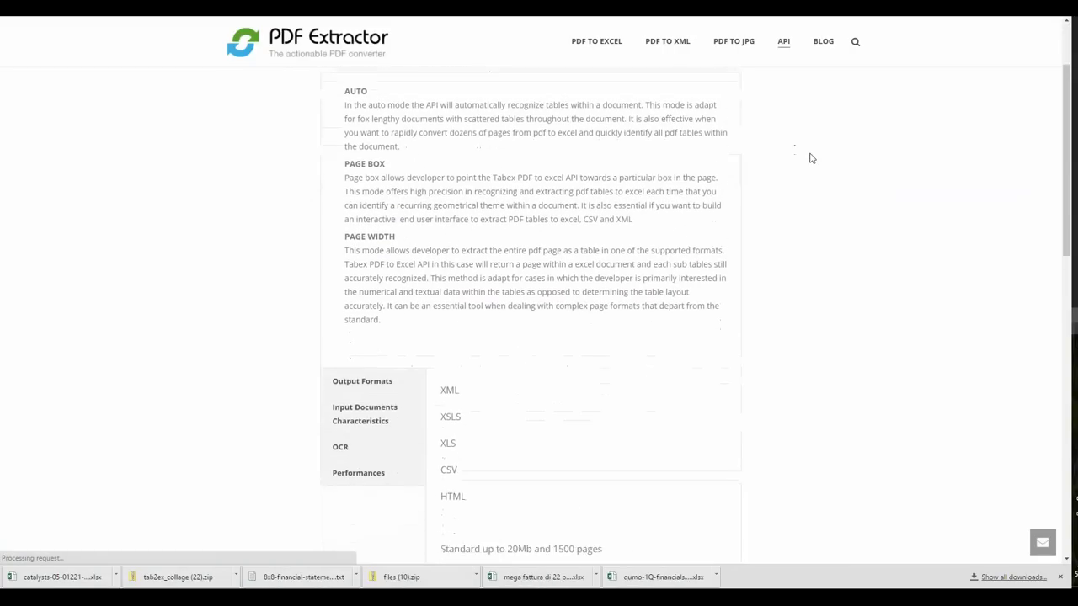
scroll(811, 159, down, 2)
scroll(412, 199, down, 1)
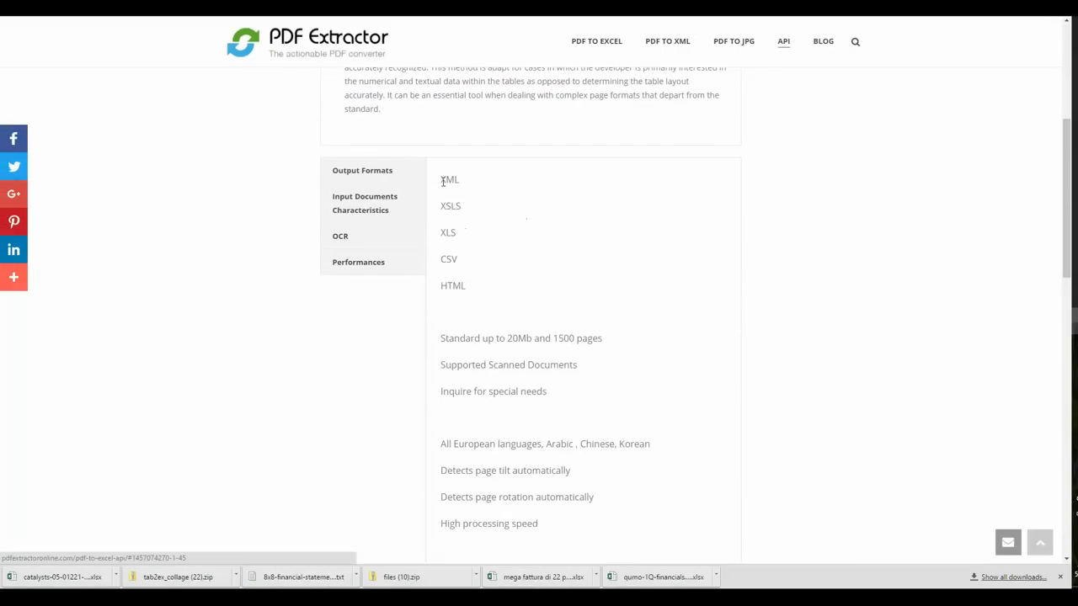
click(377, 174)
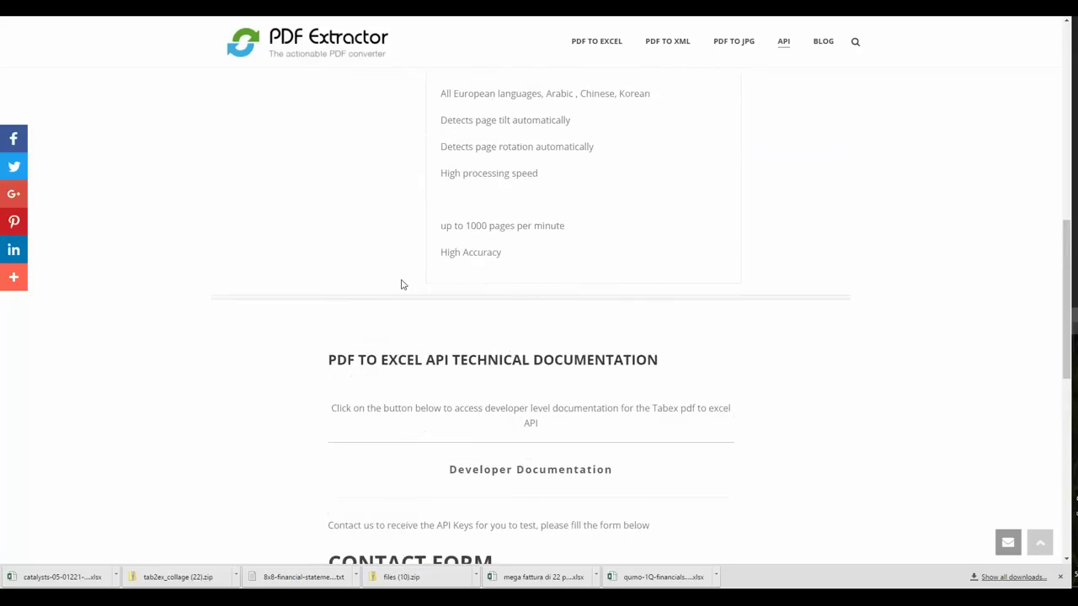
click(554, 336)
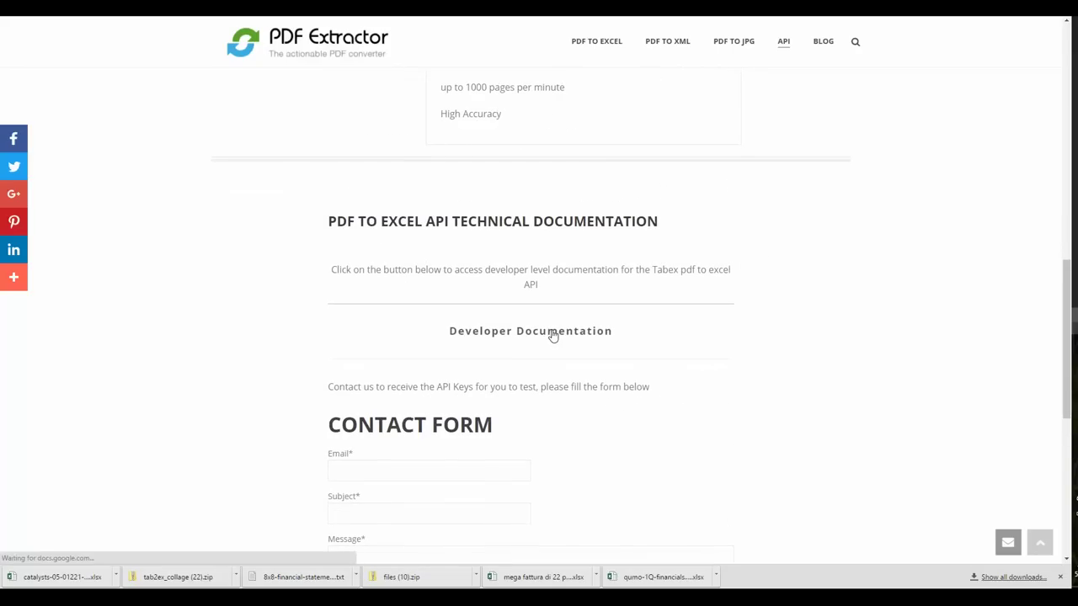
scroll(1067, 177, down, 1)
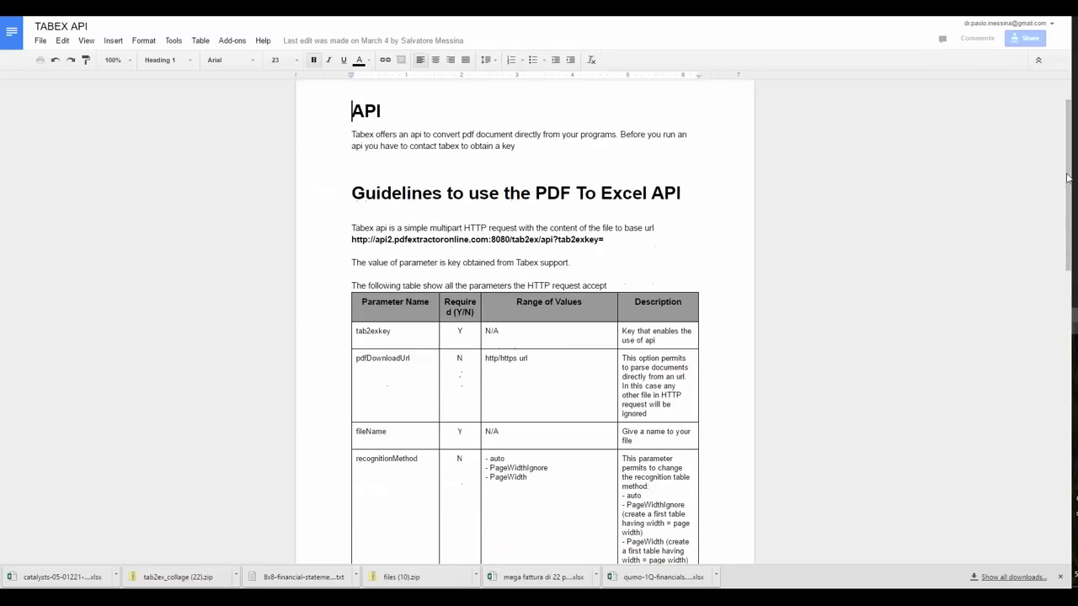
drag(1066, 177, 1067, 243)
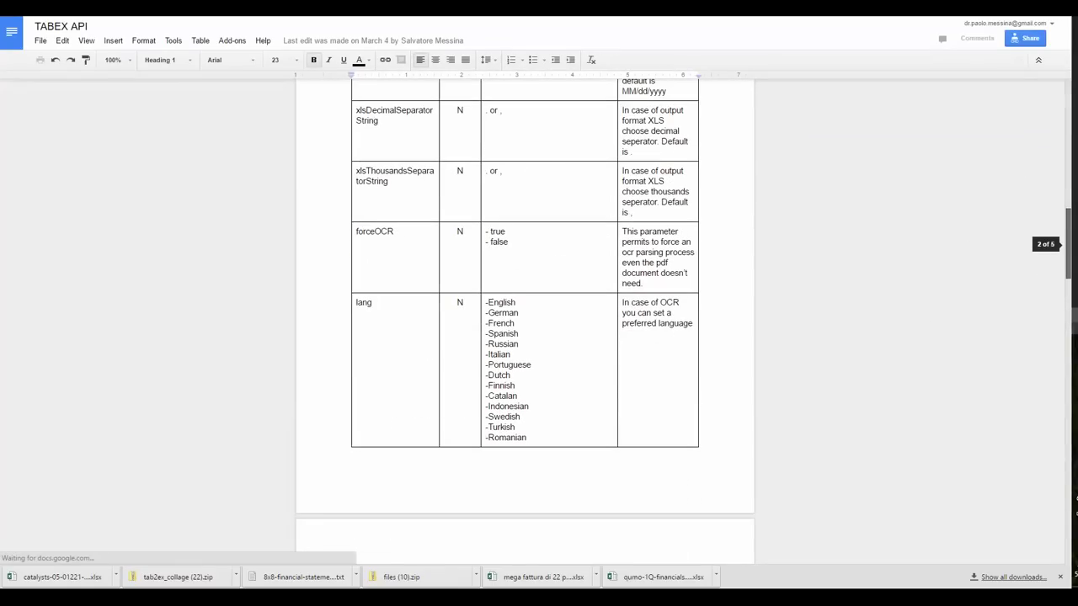